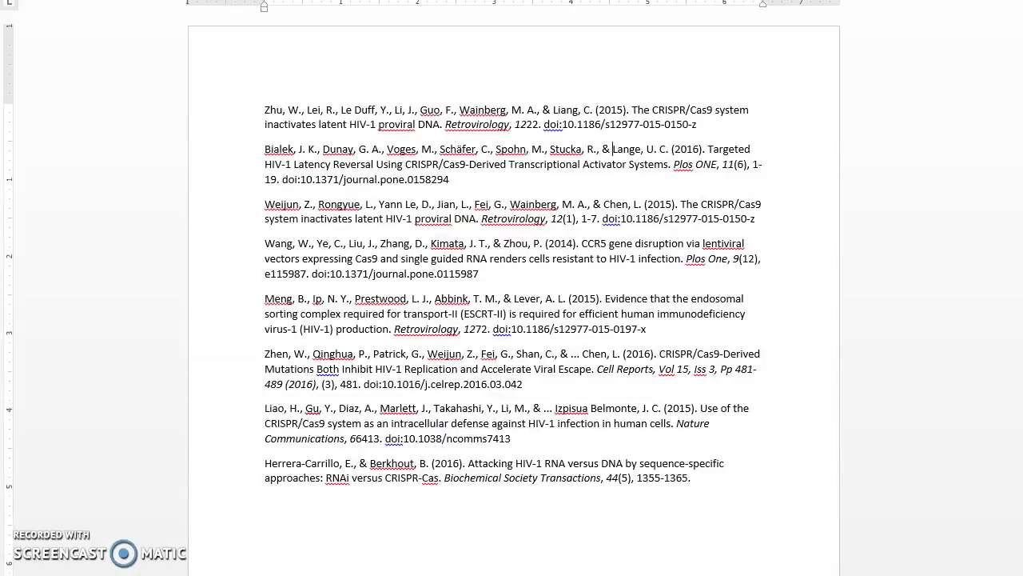
Place the cursor before Lange in the Bialek reference entry.
left_click(612, 148)
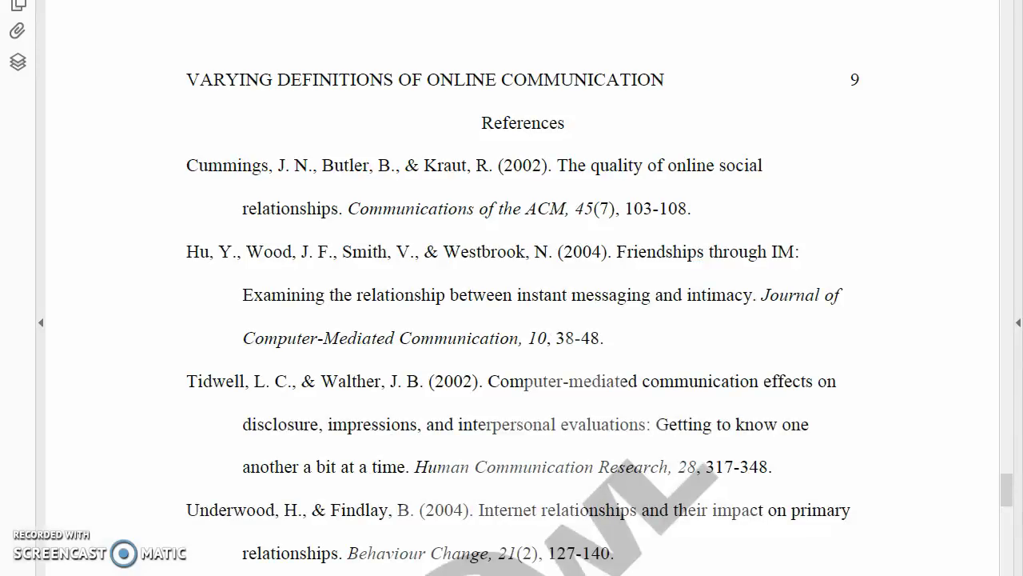
scroll(712, 331, "down", 1)
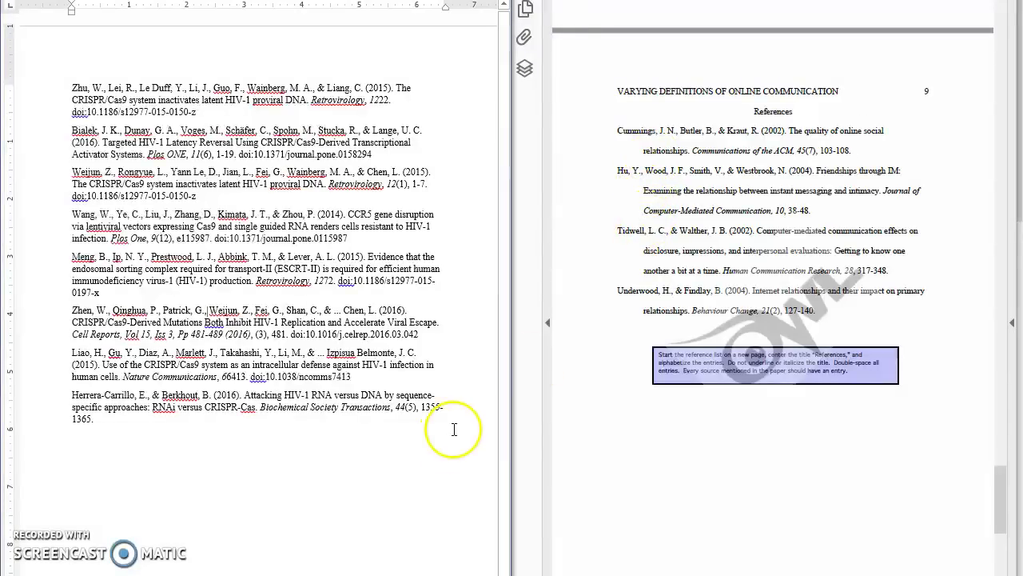
Select all the reference entries and reposition the Word window so formatting options show.
mouse_move(161, 433)
left_mouse_down()
mouse_move(37, 111)
mouse_move(37, 55)
left_mouse_up()
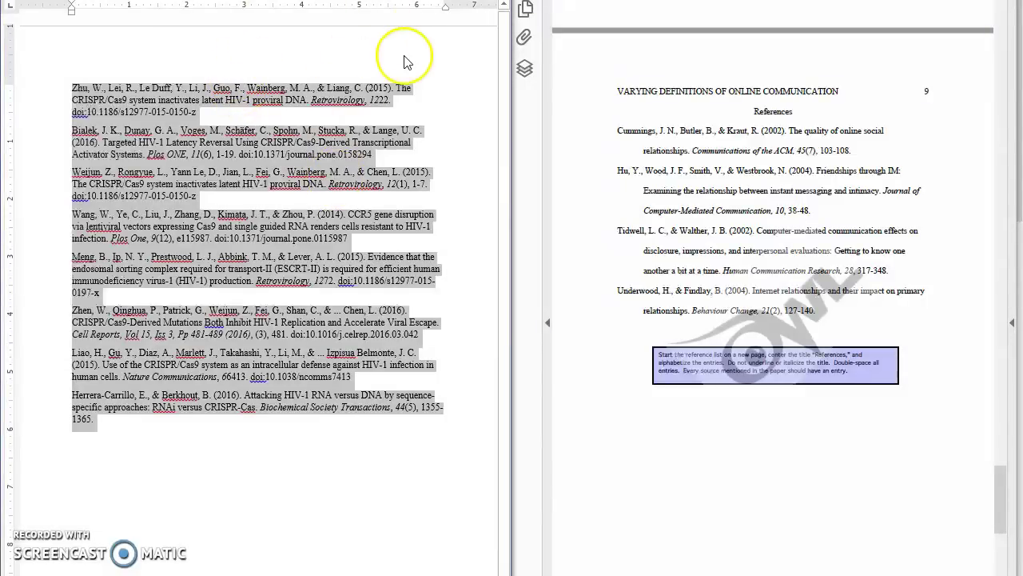
key("super+Up")
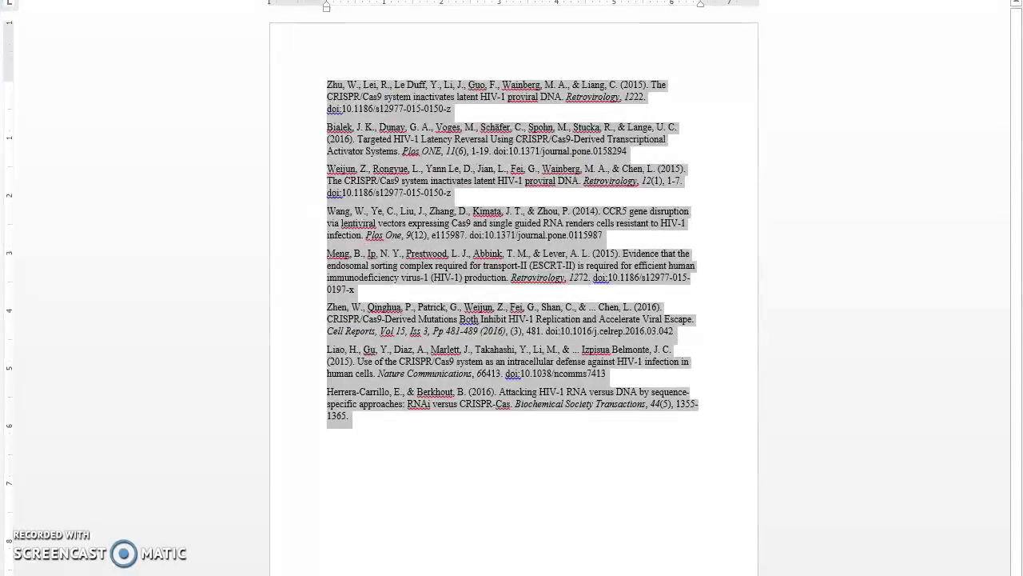
key("super+Down")
left_click_drag(99, 8, 856, 13)
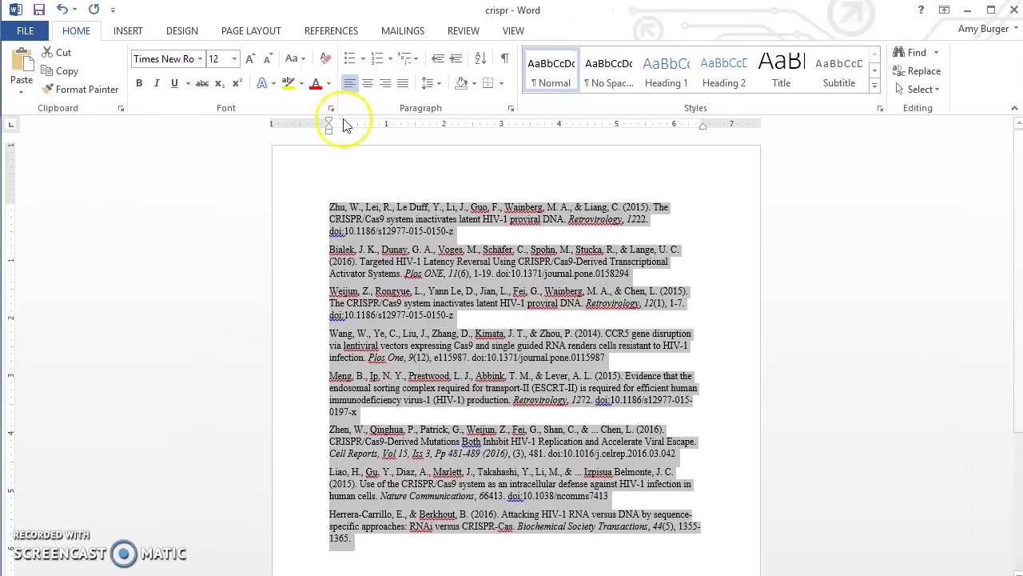
Give the references a 0.5" hanging indent and double spacing with no extra space between paragraphs.
left_click(511, 110)
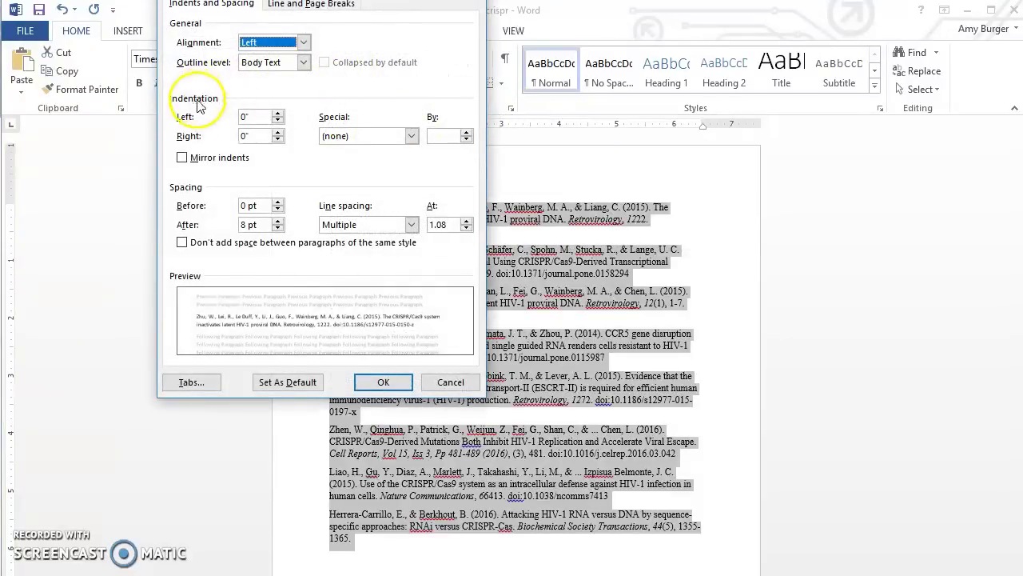
left_click(363, 136)
left_click(347, 170)
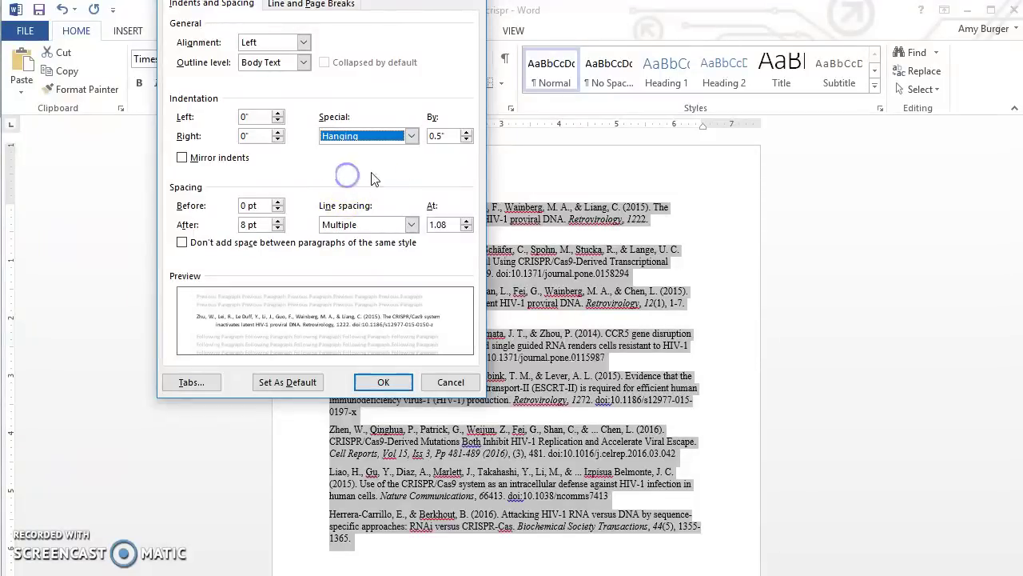
left_click(441, 135)
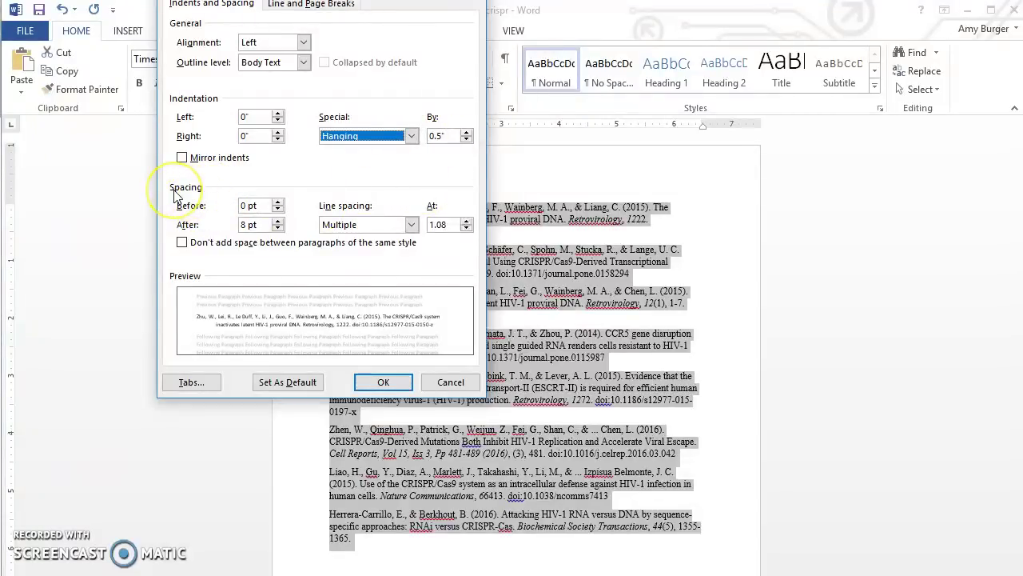
left_click(357, 223)
left_click(351, 260)
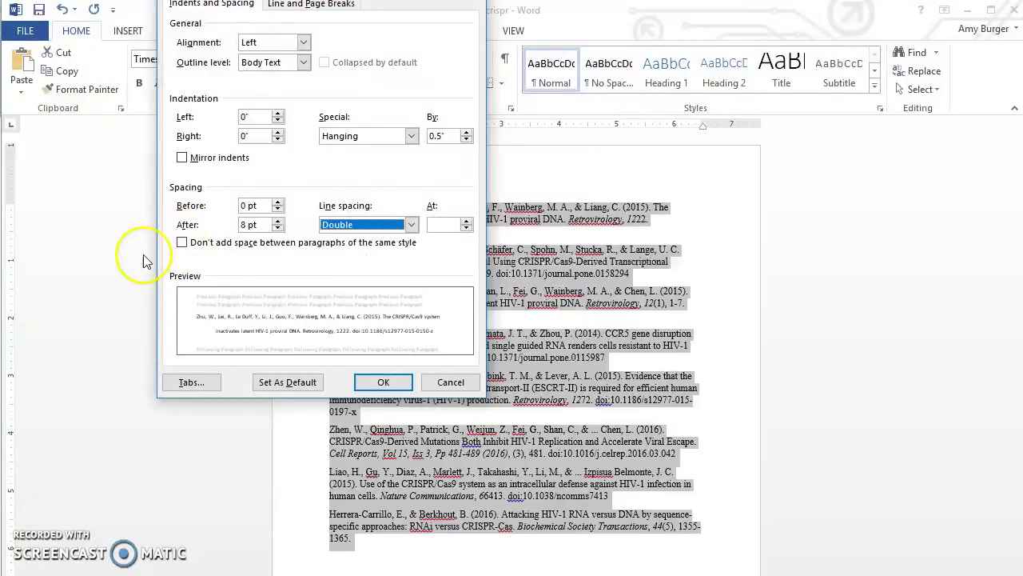
left_click(181, 243)
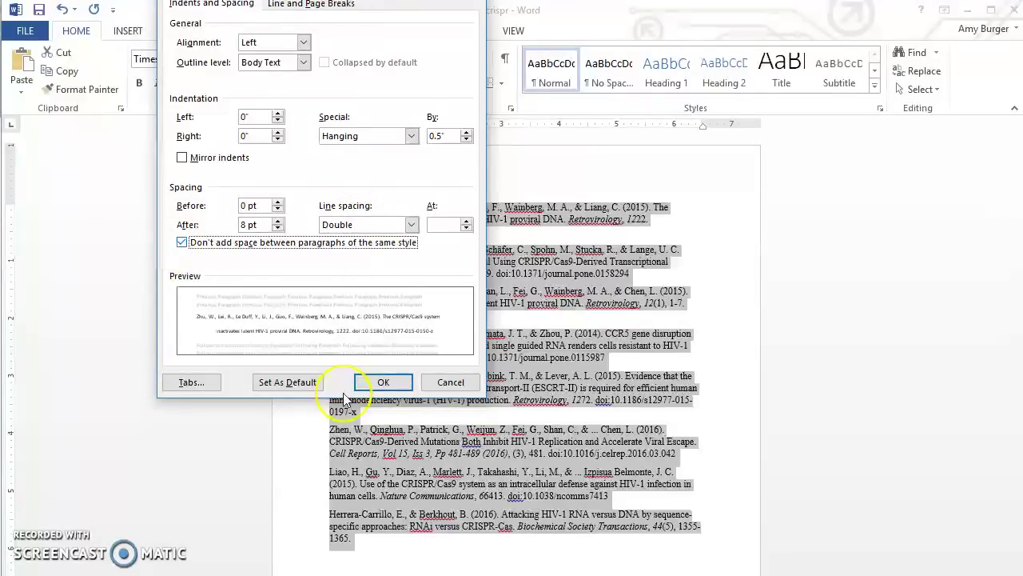
left_click(384, 382)
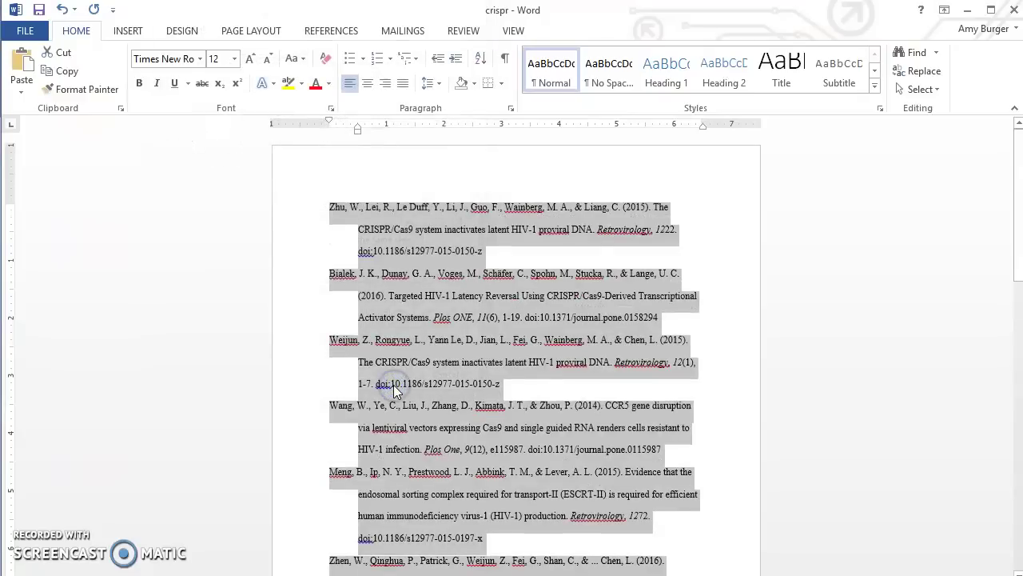
Scroll down the reference list and click into an entry to start alphabetizing by author.
scroll(394, 385, "down", 1)
scroll(393, 385, "down", 1)
scroll(394, 384, "down", 1)
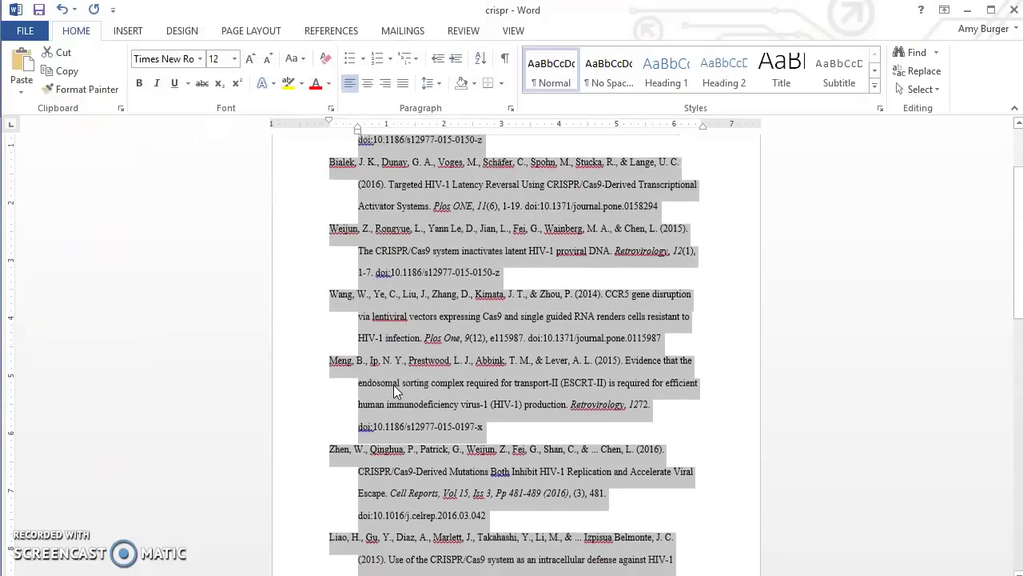
left_click(438, 358)
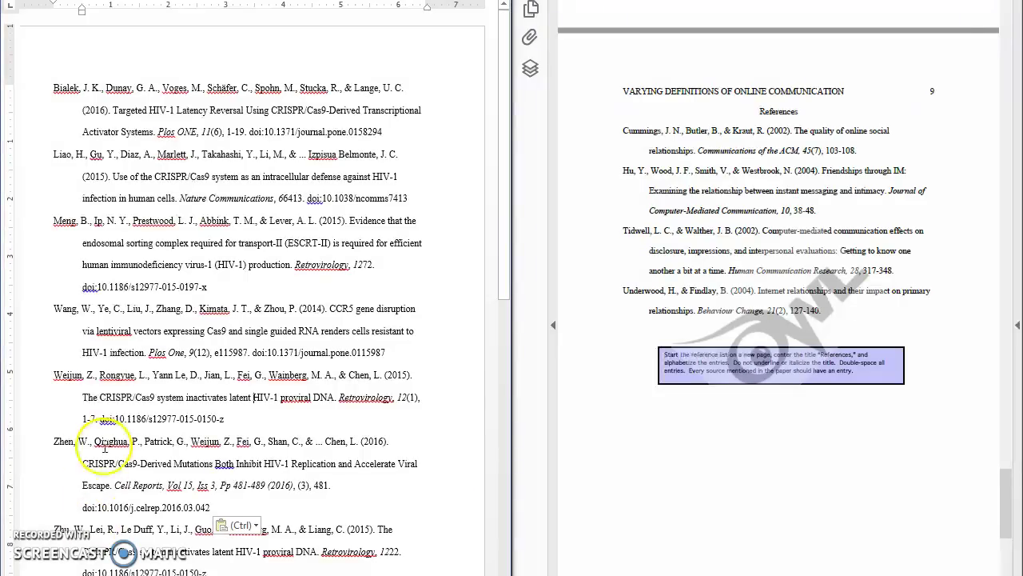
Insert a centered 'References' title above the Bialek entry, then select Bialek's initials J. K.
left_click(55, 85)
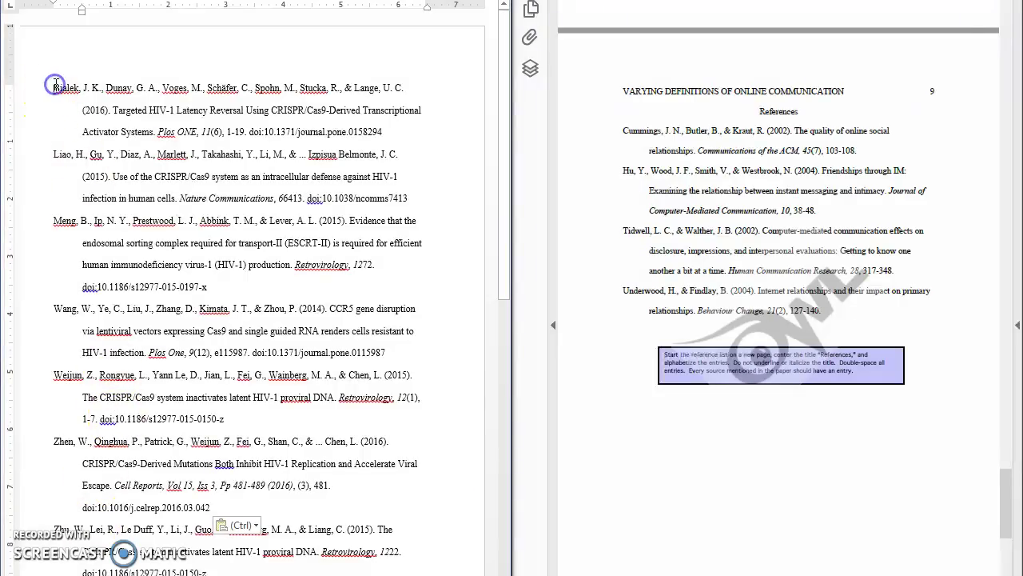
key("Return")
key("Up")
type("Ref")
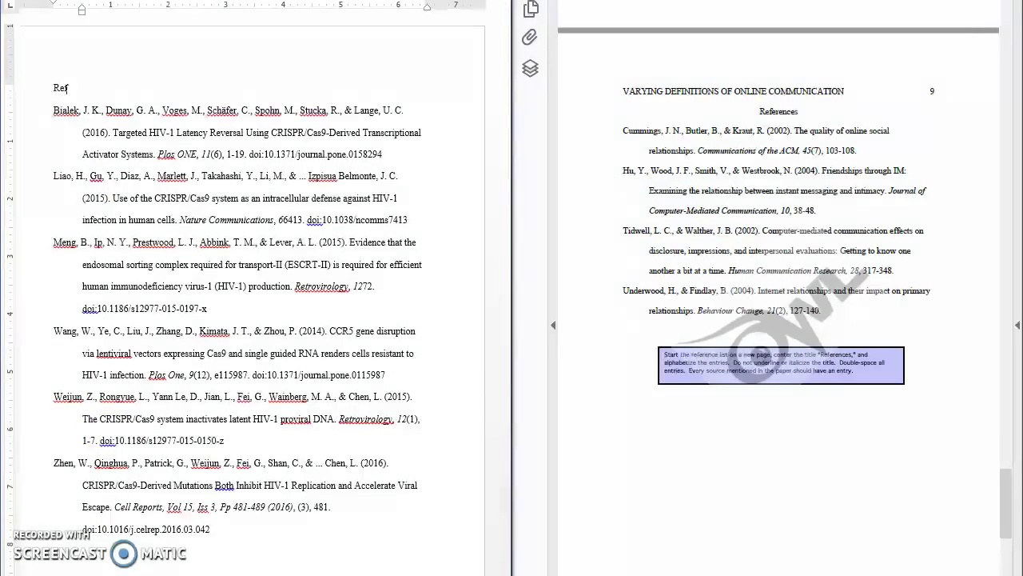
type("erence")
key("BackSpace")
key("BackSpace")
key("BackSpace")
type("ces")
key("ctrl+e")
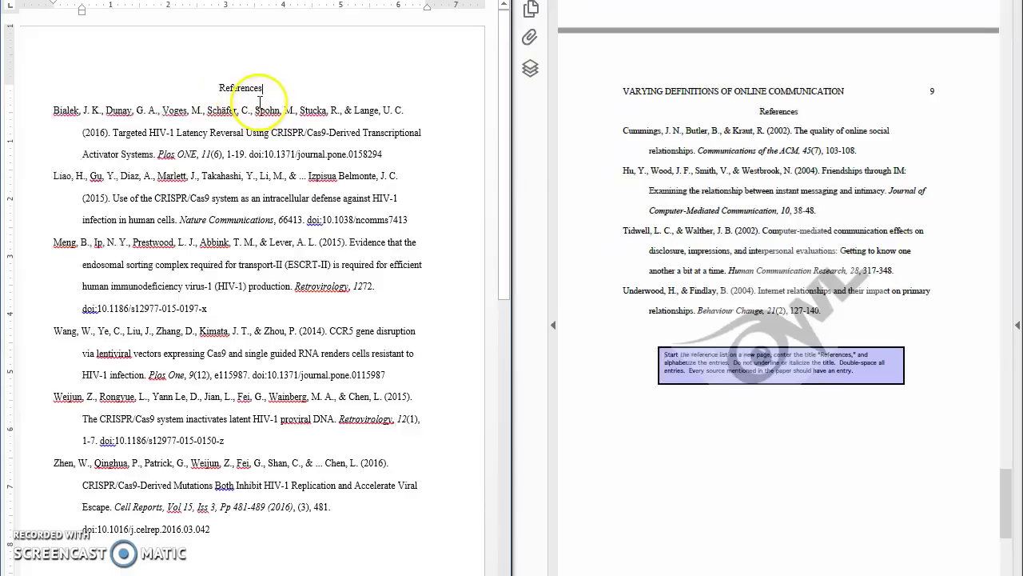
left_click(268, 160)
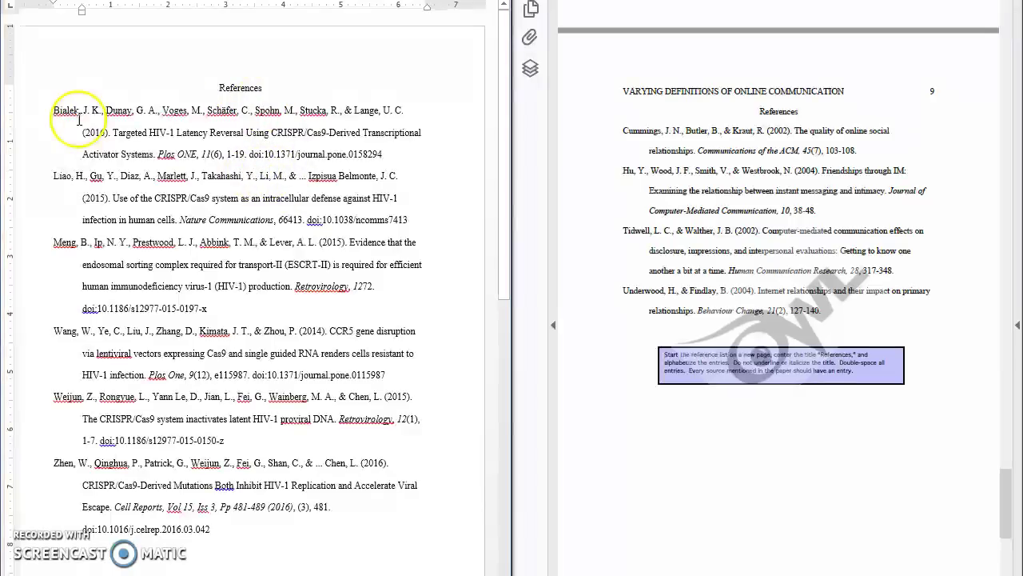
left_click_drag(84, 111, 100, 112)
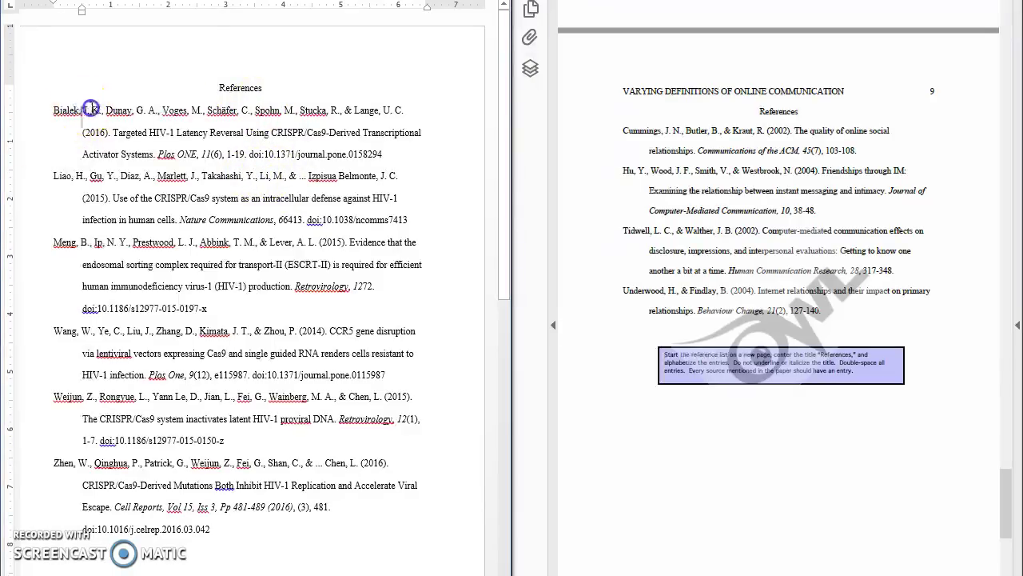
Deselect the initials, scroll down, and place the cursor in the Liao entry's author list.
left_click(101, 164)
scroll(124, 160, "down", 1)
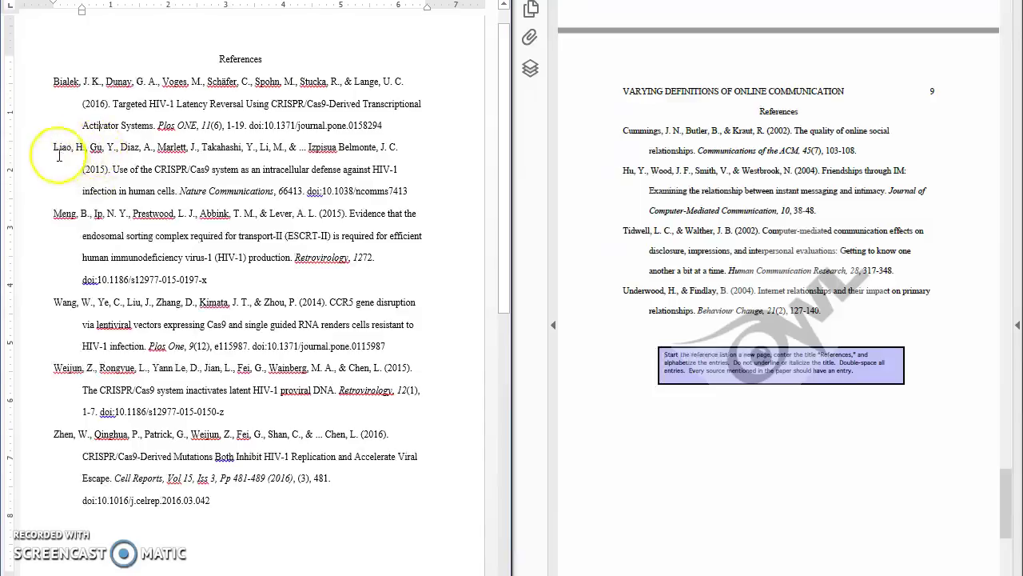
left_click(58, 153)
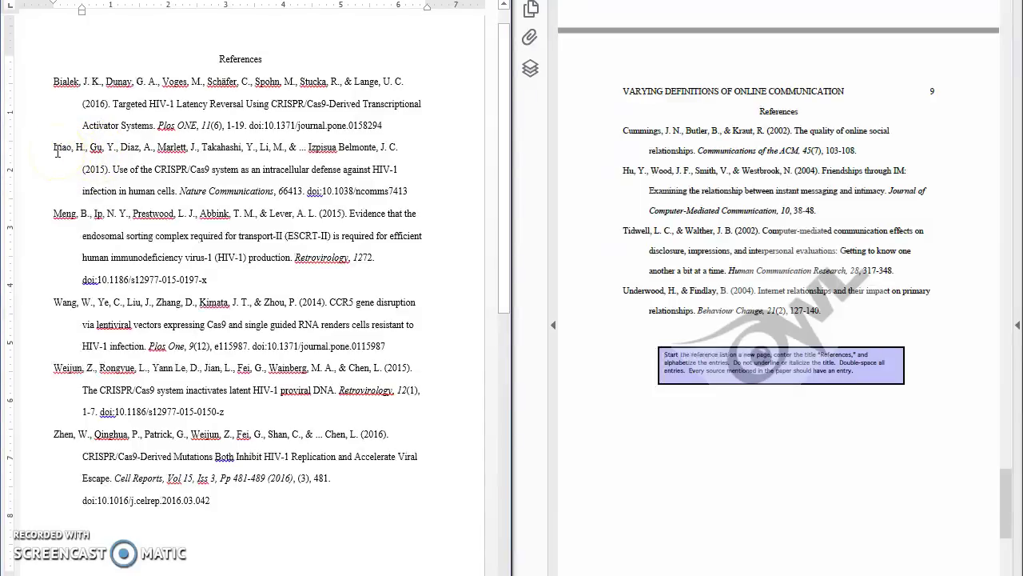
left_click(104, 145)
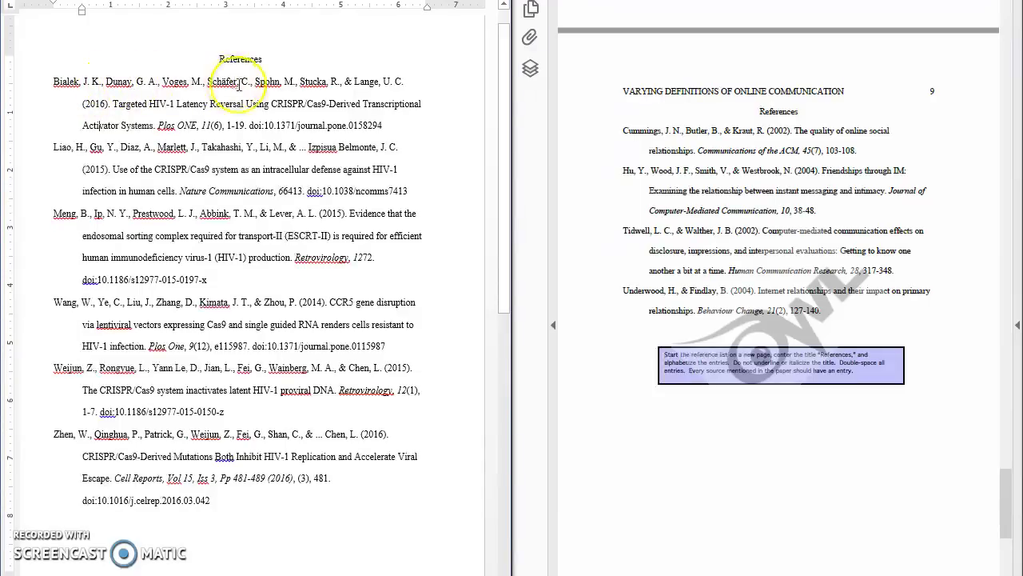
Delete the ellipsis before Izpisua in the Liao author list.
key("BackSpace")
key("BackSpace")
key("BackSpace")
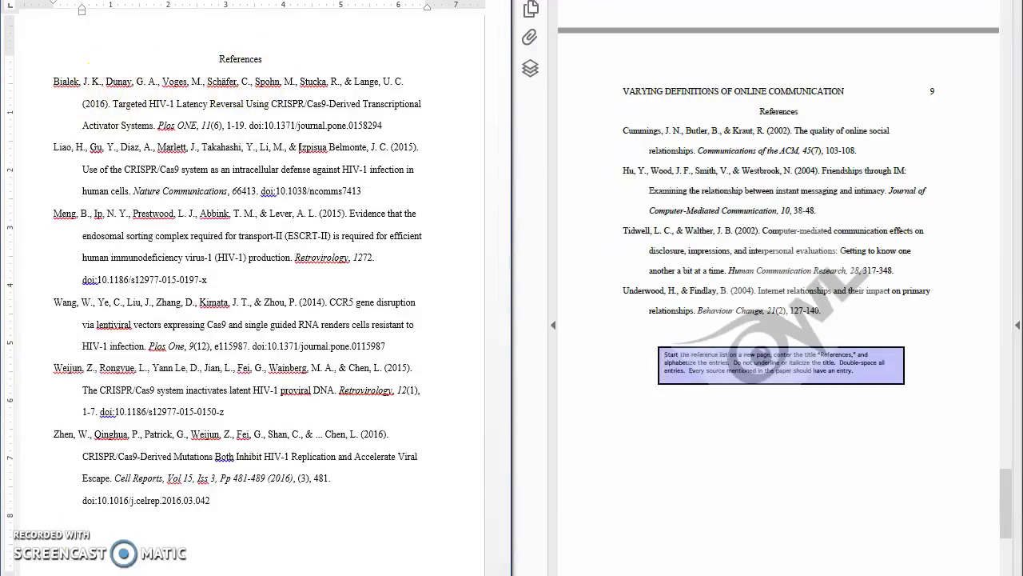